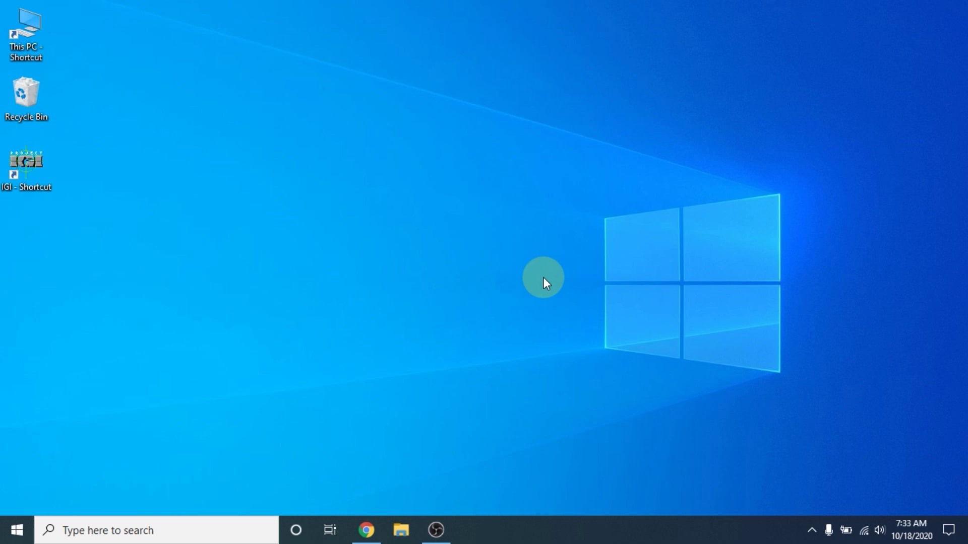
- Open Chrome and choose the 'dgvoodoo' Google search suggestion
left_click(366, 530)
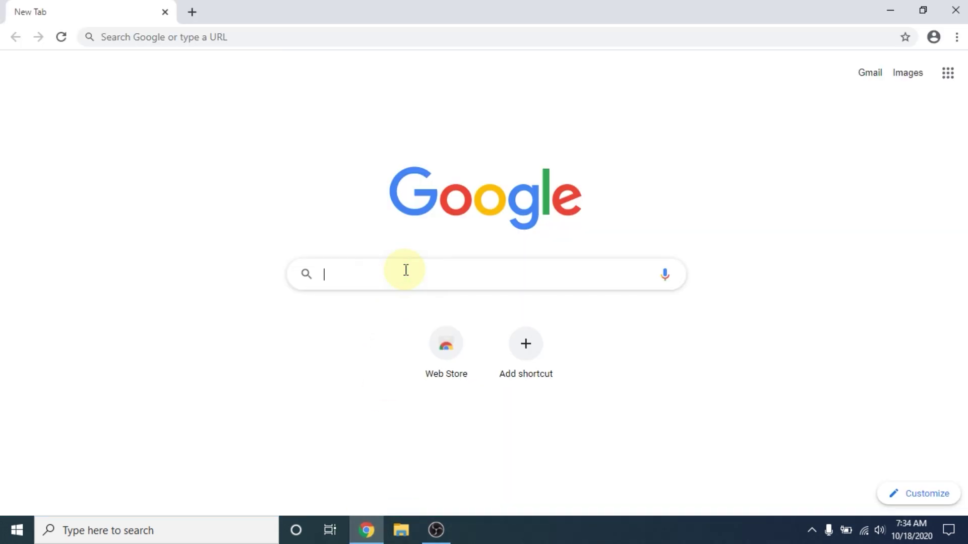
type("dgv")
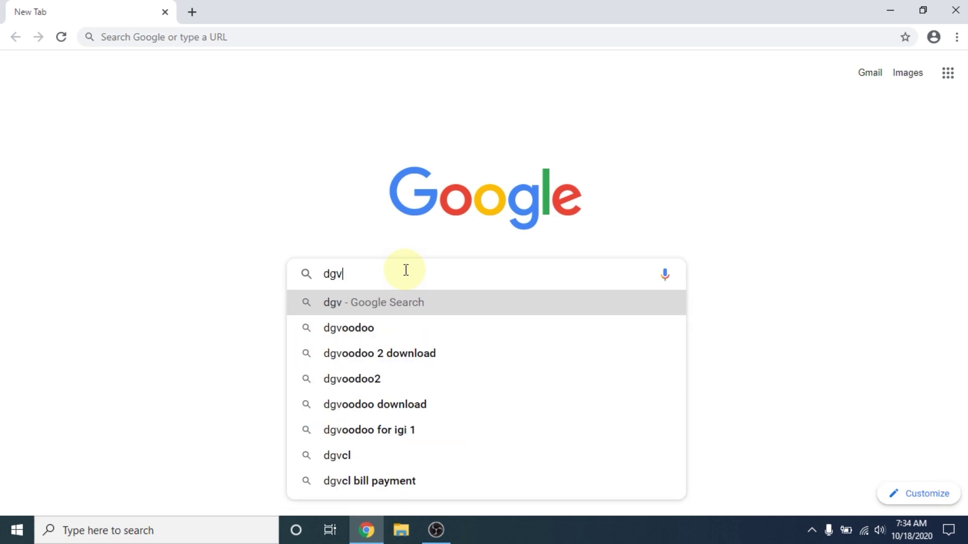
left_click(406, 333)
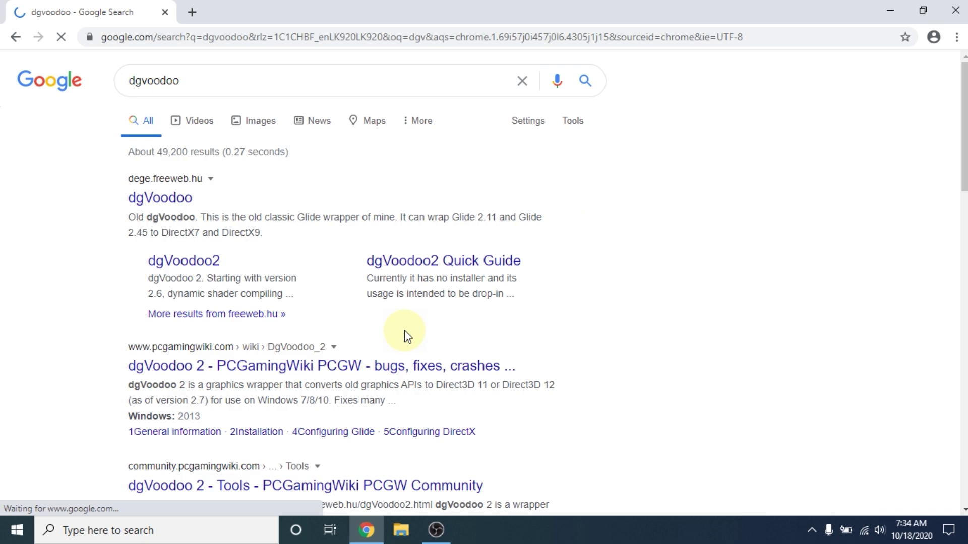
- Open the official dgVoodoo site from the search results
left_click(168, 199)
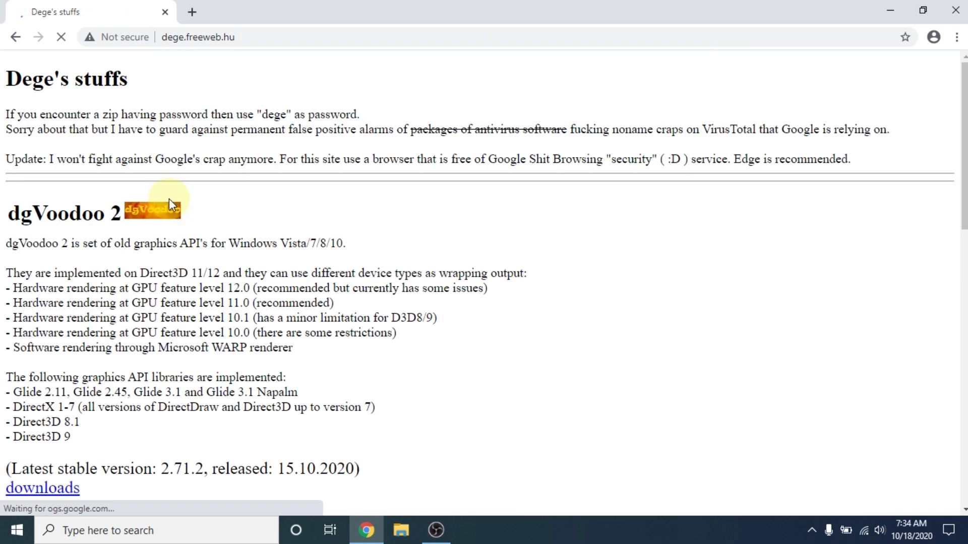
scroll(143, 281, "down", 1)
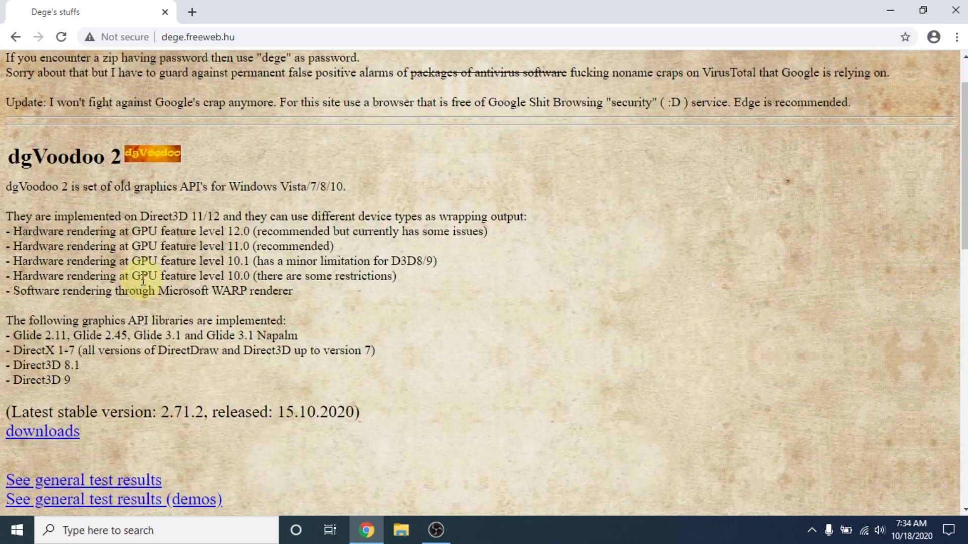
scroll(143, 281, "down", 2)
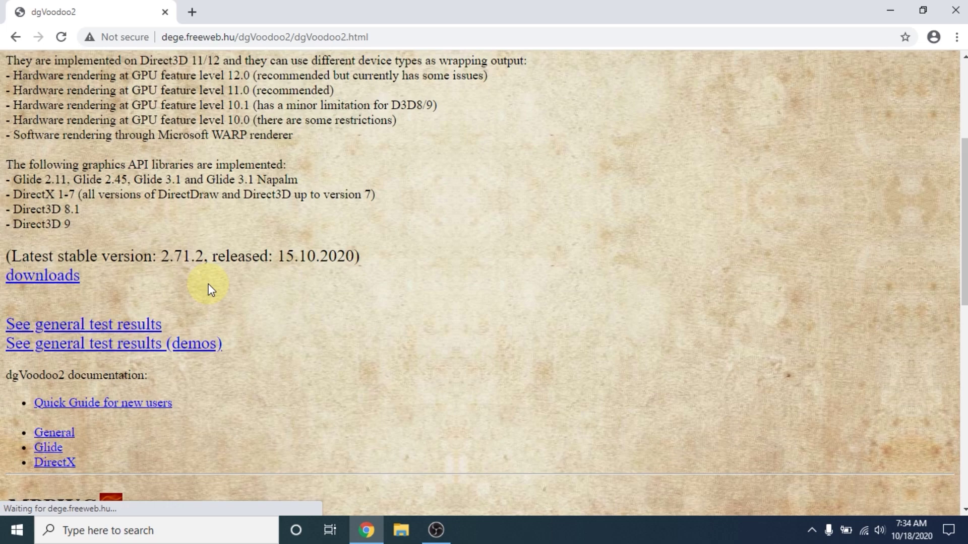
scroll(221, 283, "down", 1)
scroll(221, 284, "down", 1)
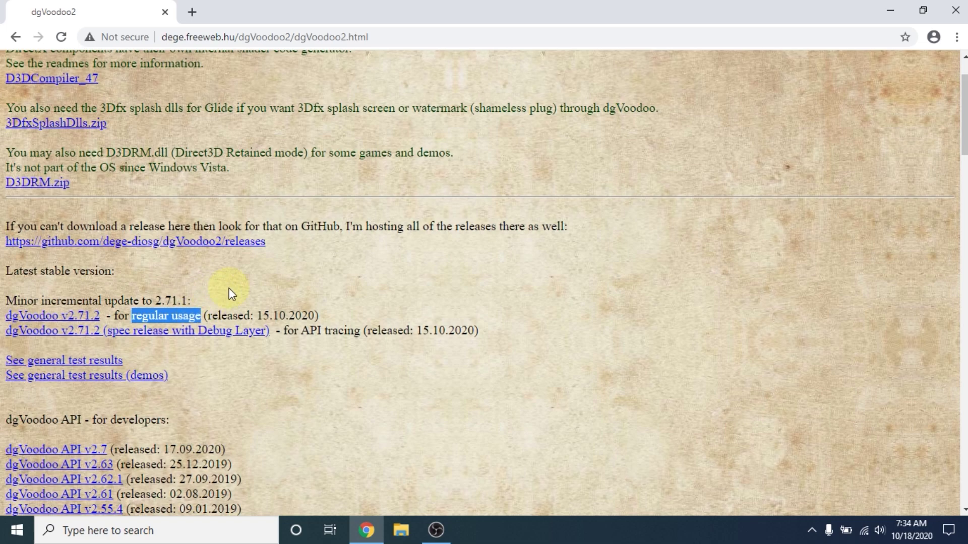
- Download dgVoodoo v2.71.2, keep it despite the danger warning, and show it in its folder
left_click(81, 318)
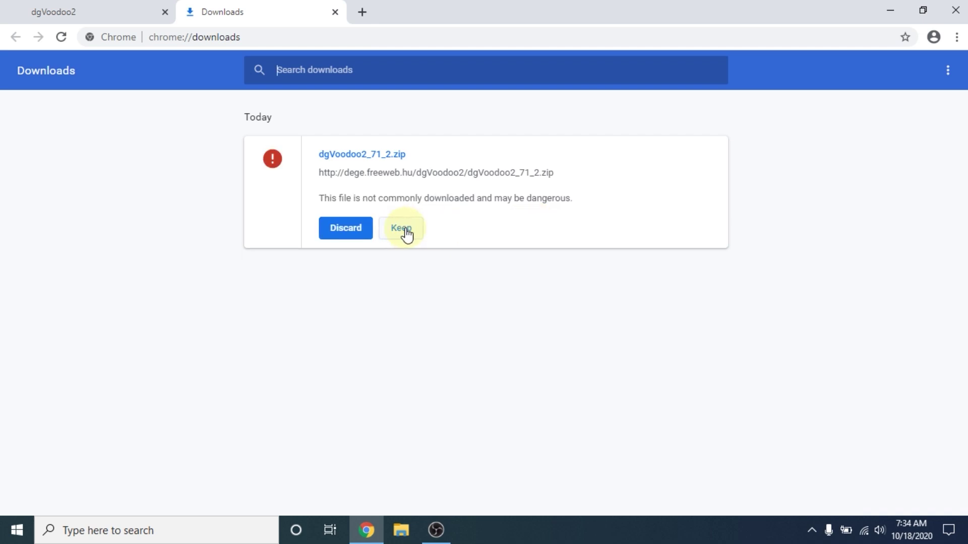
left_click(403, 229)
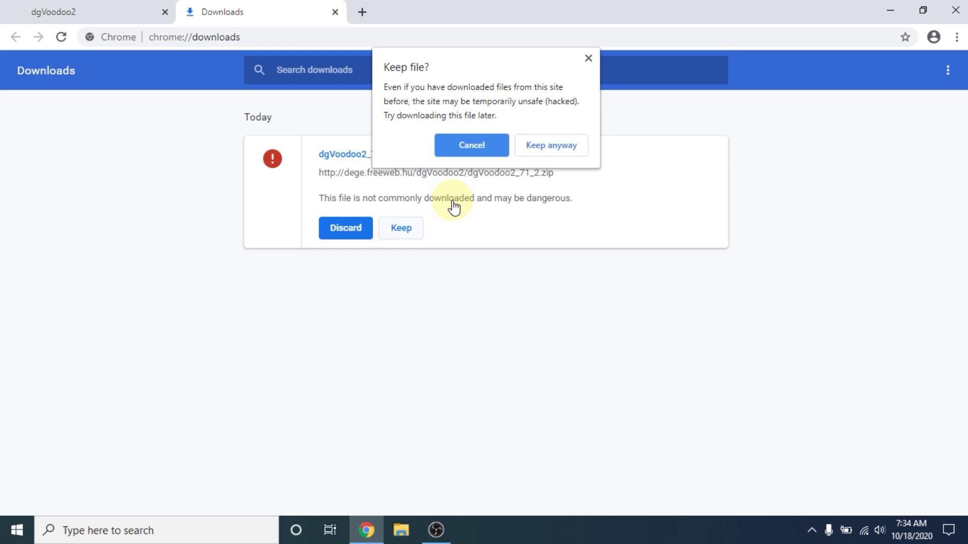
left_click(557, 147)
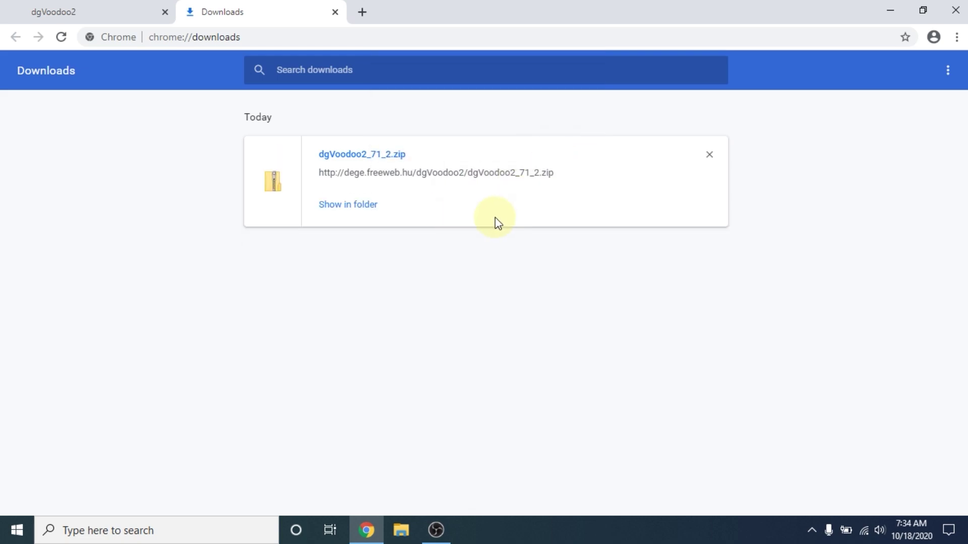
left_click(348, 205)
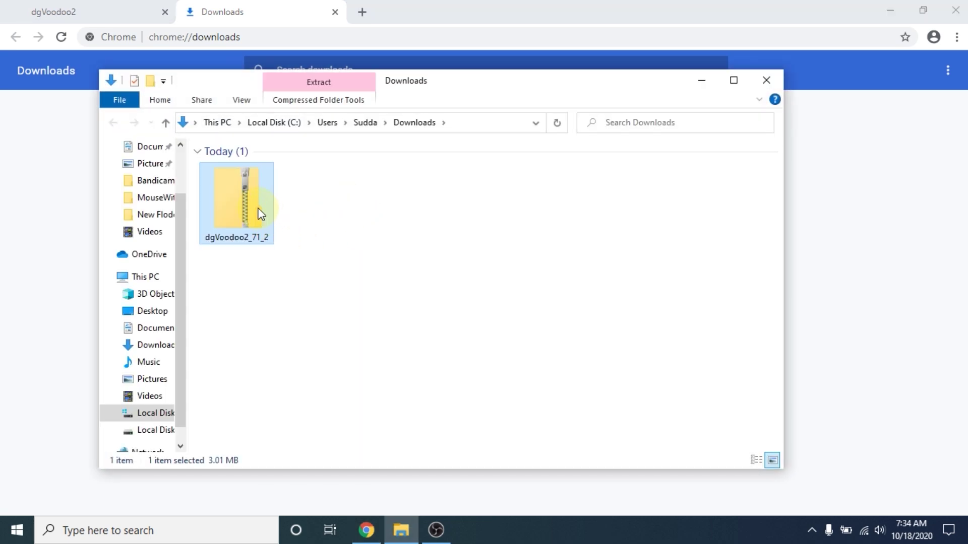
- Extract dgVoodoo2_71_2.zip into its suggested folder, then close Chrome
right_click(258, 209)
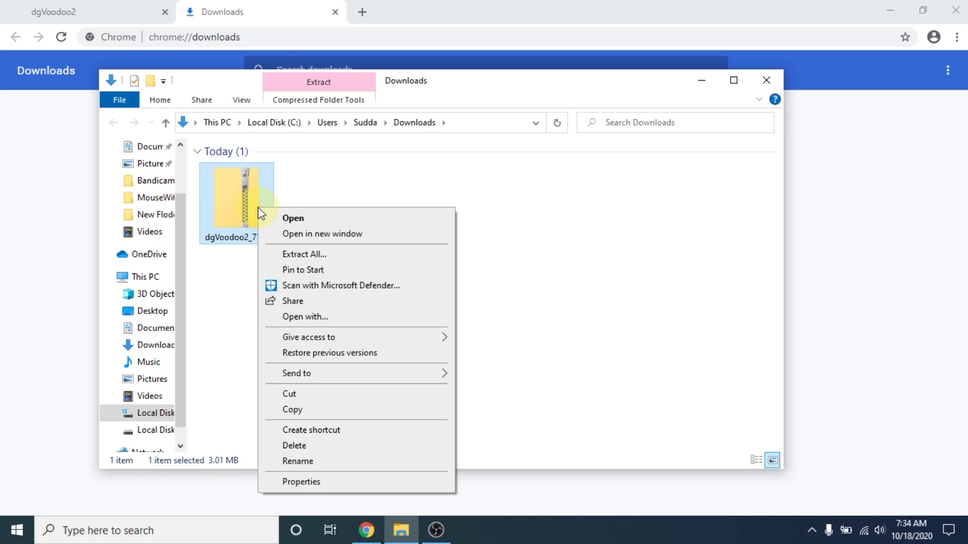
left_click(347, 256)
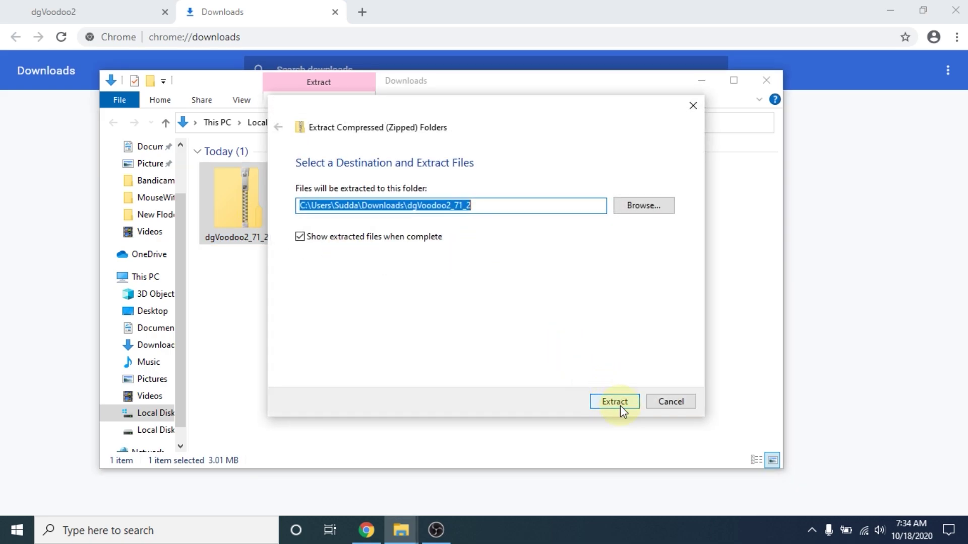
left_click(620, 405)
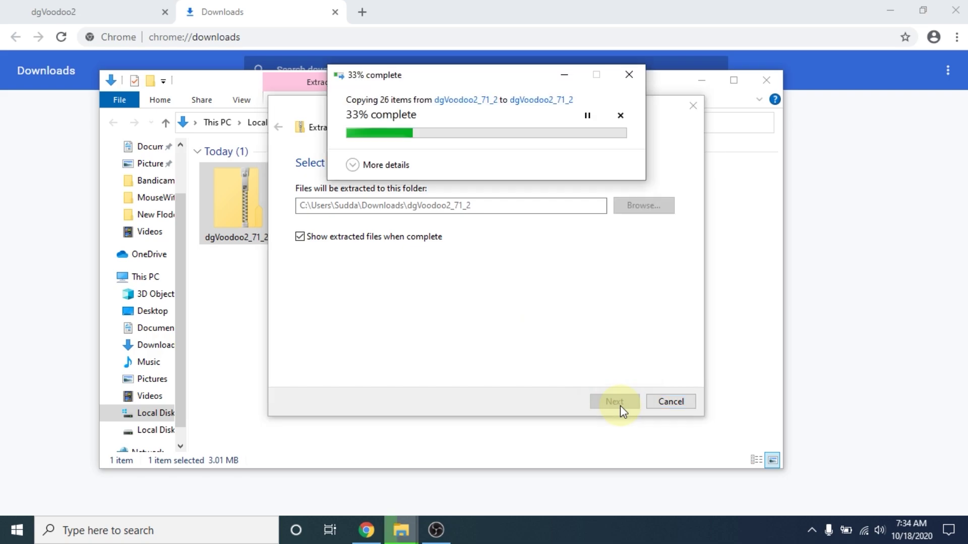
left_click(955, 10)
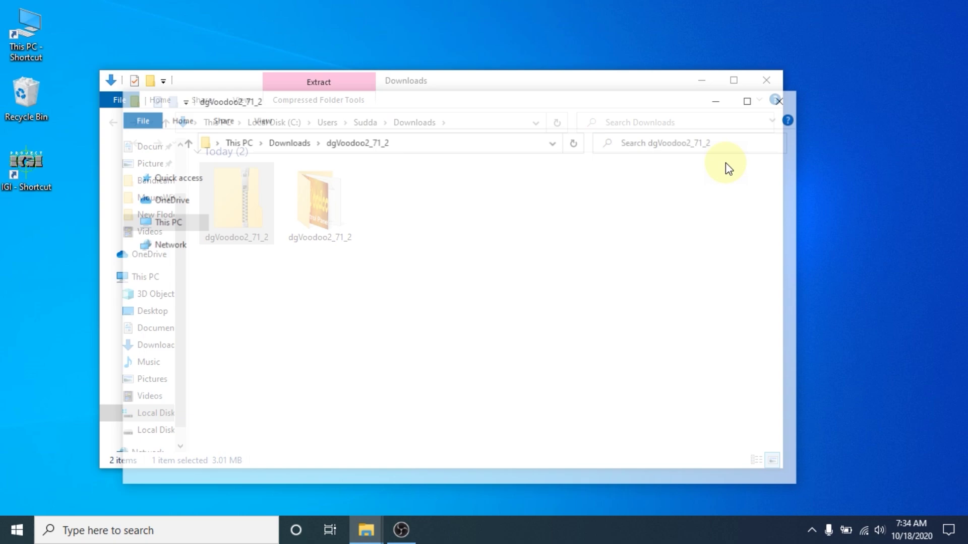
- Close the leftover Downloads window and open the IGI shortcut's file location
left_click(766, 82)
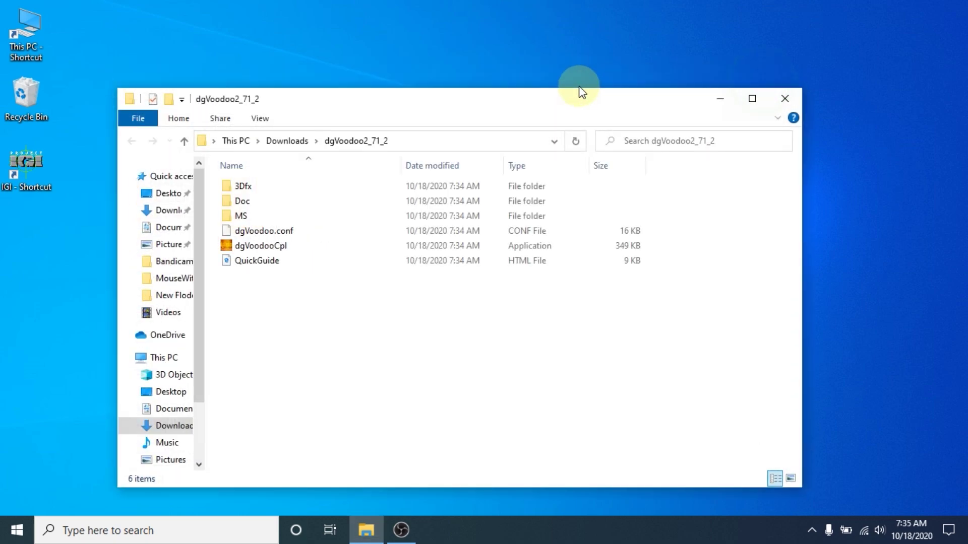
left_click_drag(583, 97, 625, 64)
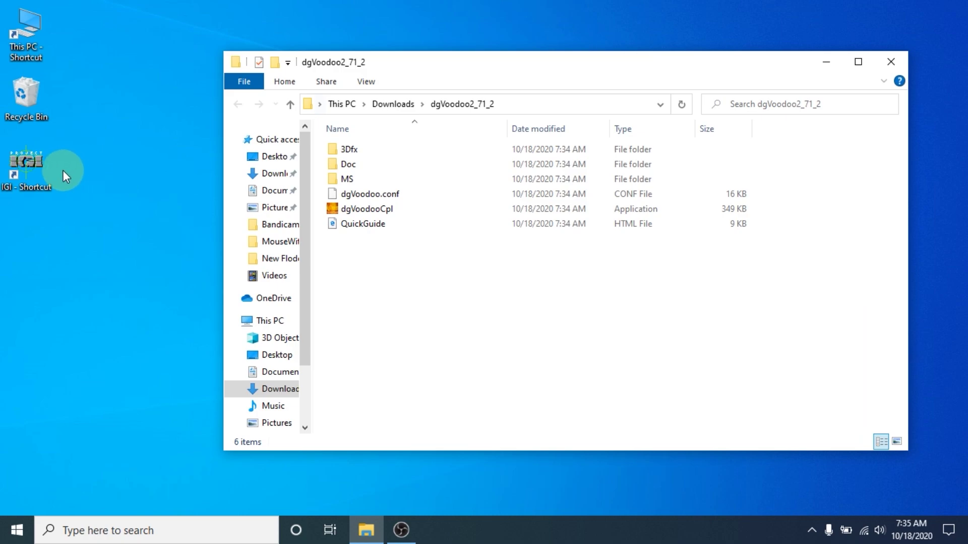
left_click(39, 170)
right_click(37, 164)
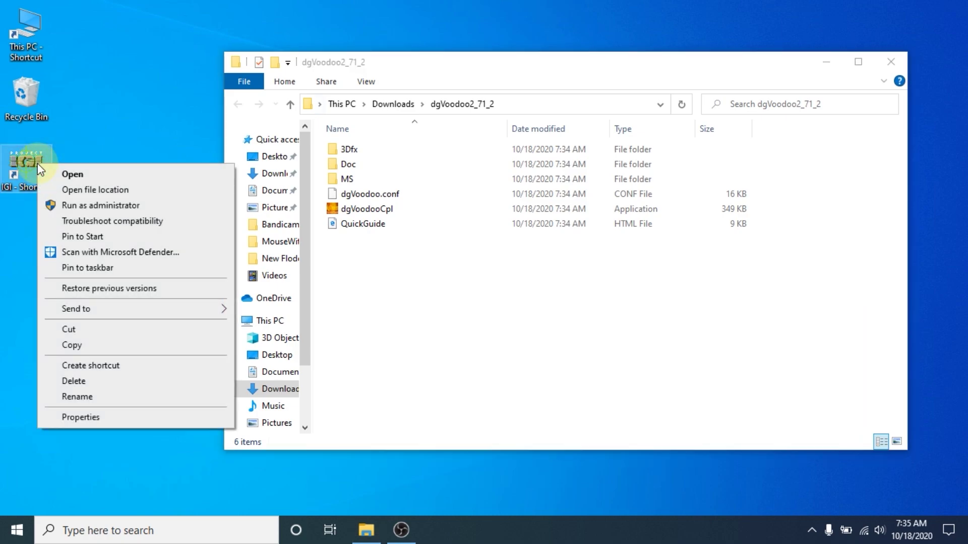
left_click(111, 190)
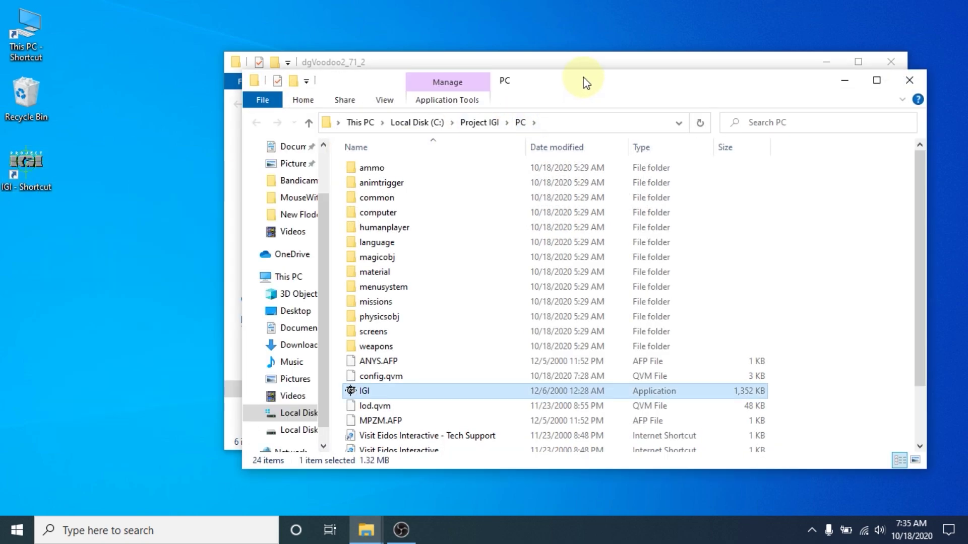
- Arrange the two folder windows side by side and move dgVoodooCpl into Project IGI\PC
left_click_drag(590, 81, 363, 89)
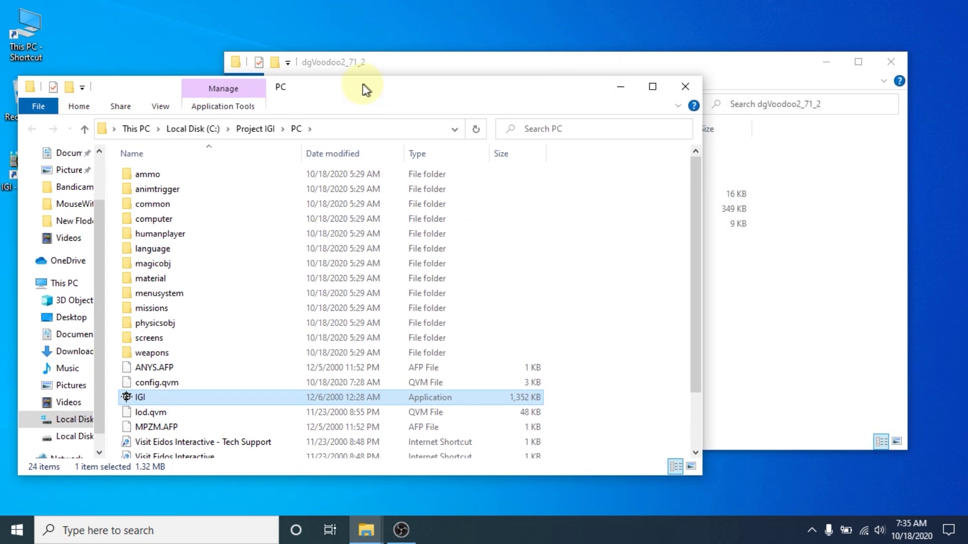
left_click_drag(447, 70, 557, 73)
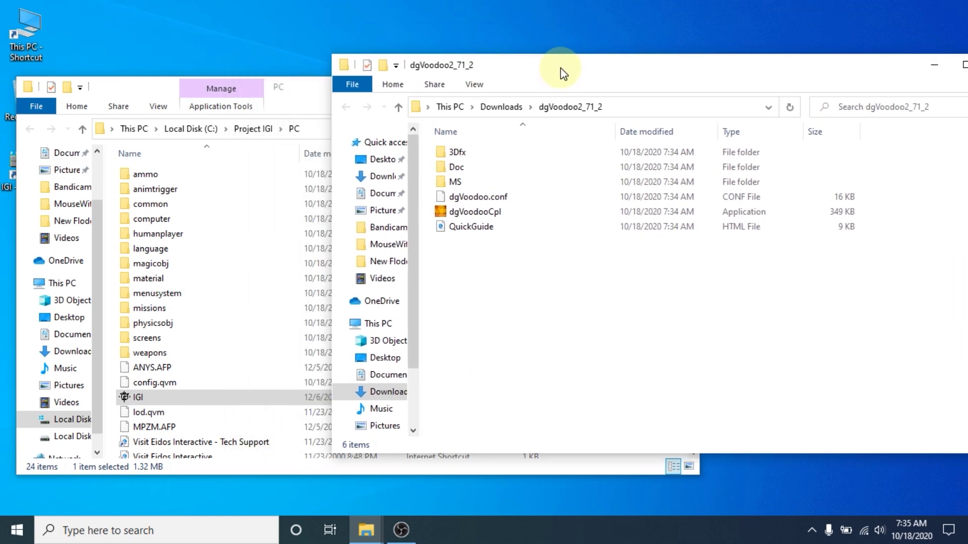
left_click(461, 212)
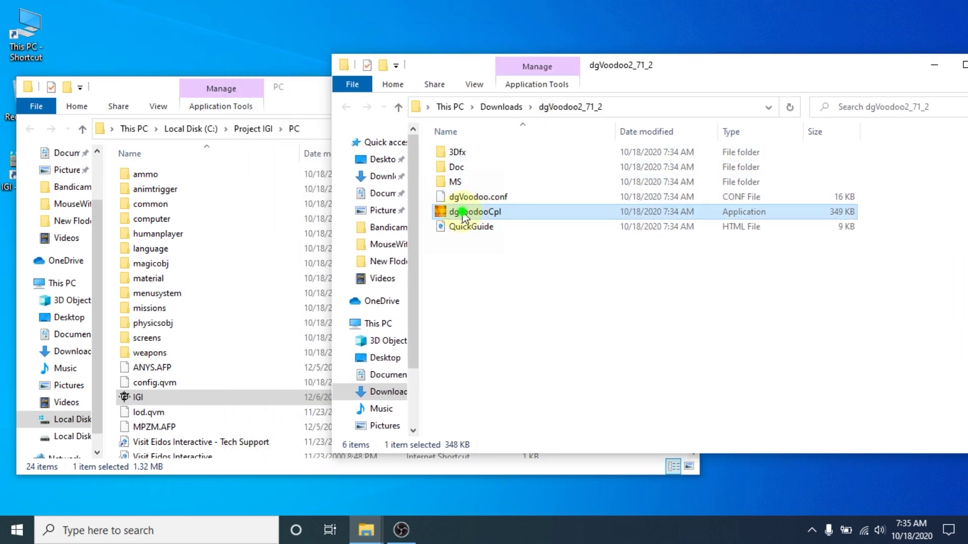
left_click_drag(463, 216, 298, 429)
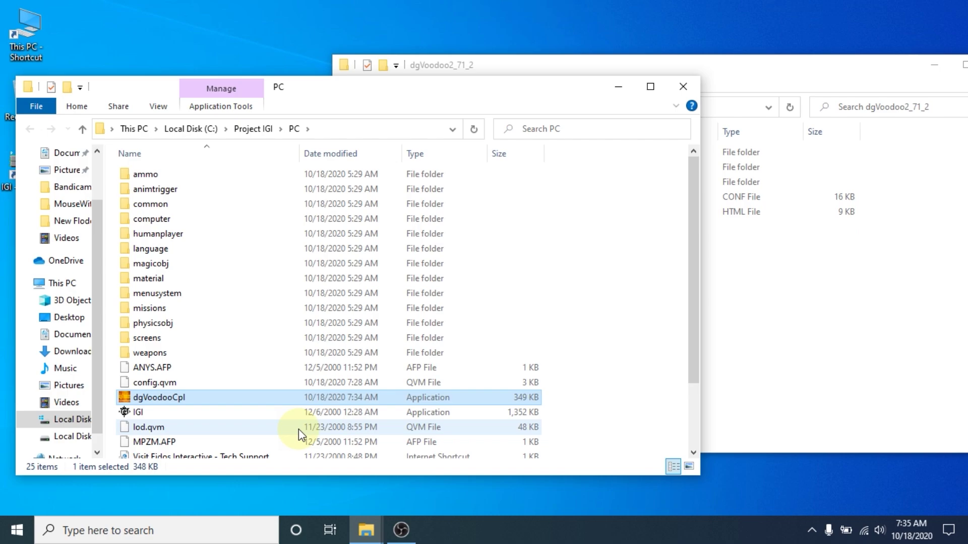
- Open the MS\x86 folder, showing its contents as extra large icons
left_click(802, 333)
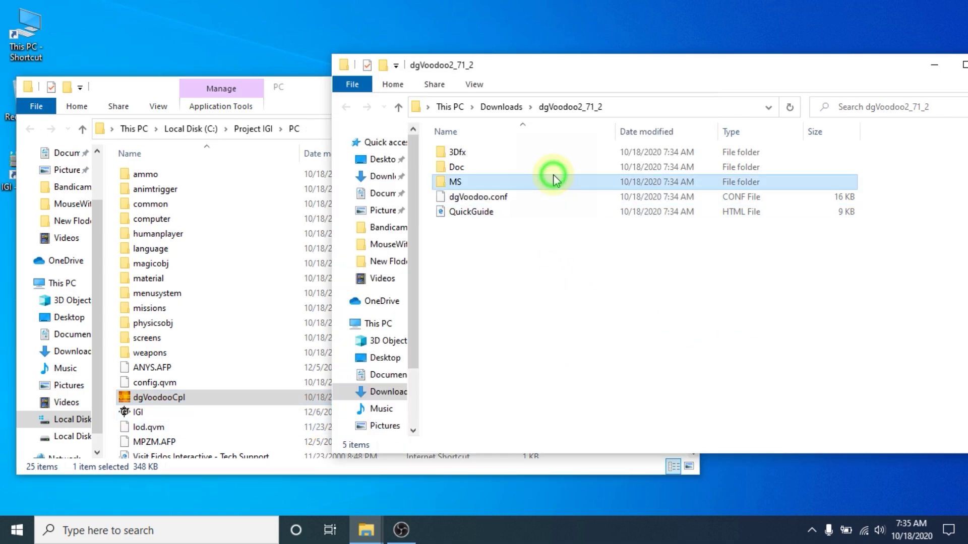
double_click(553, 182)
right_click(537, 210)
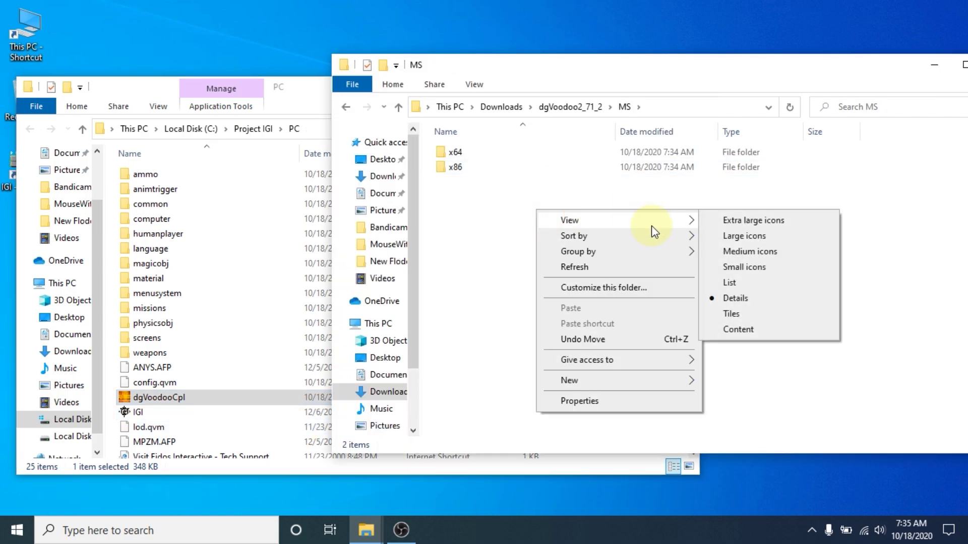
left_click(753, 220)
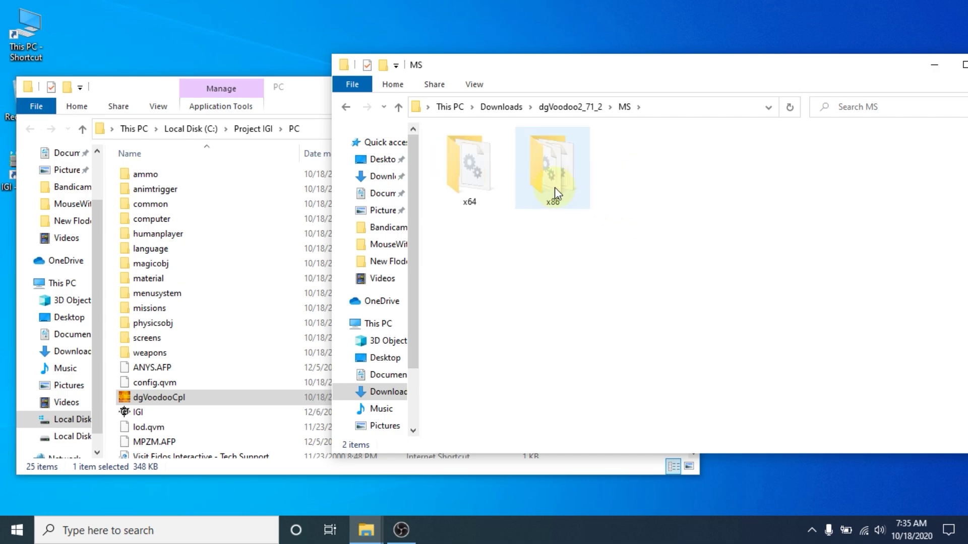
left_click(553, 204)
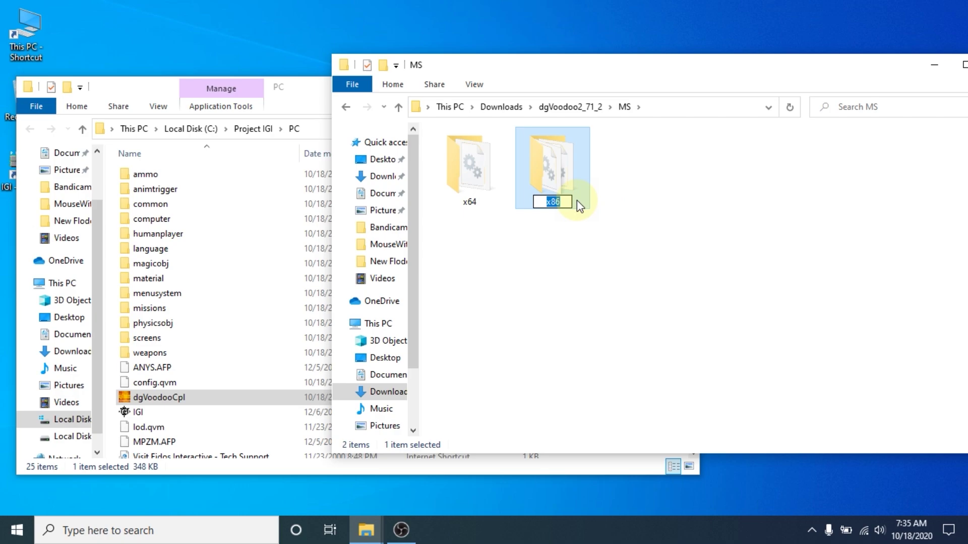
left_click(552, 227)
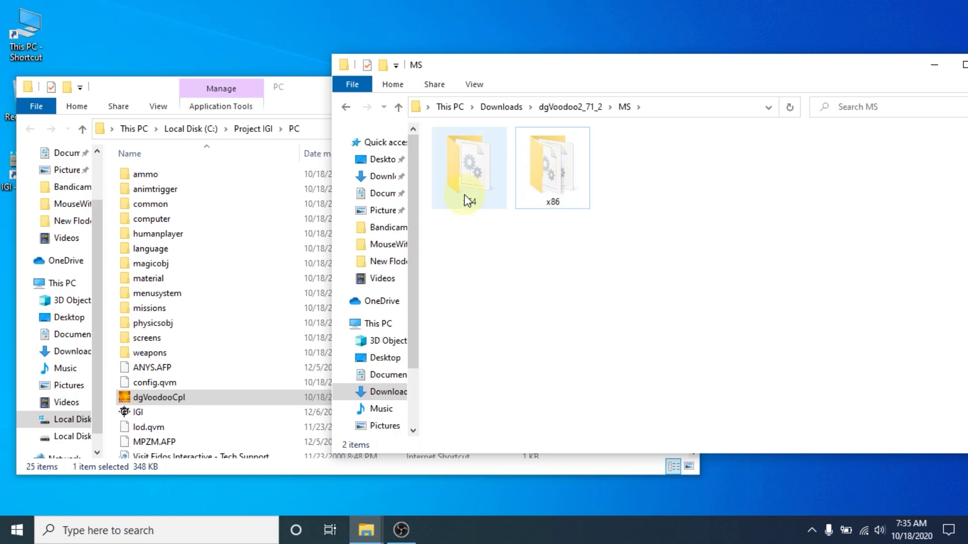
double_click(535, 188)
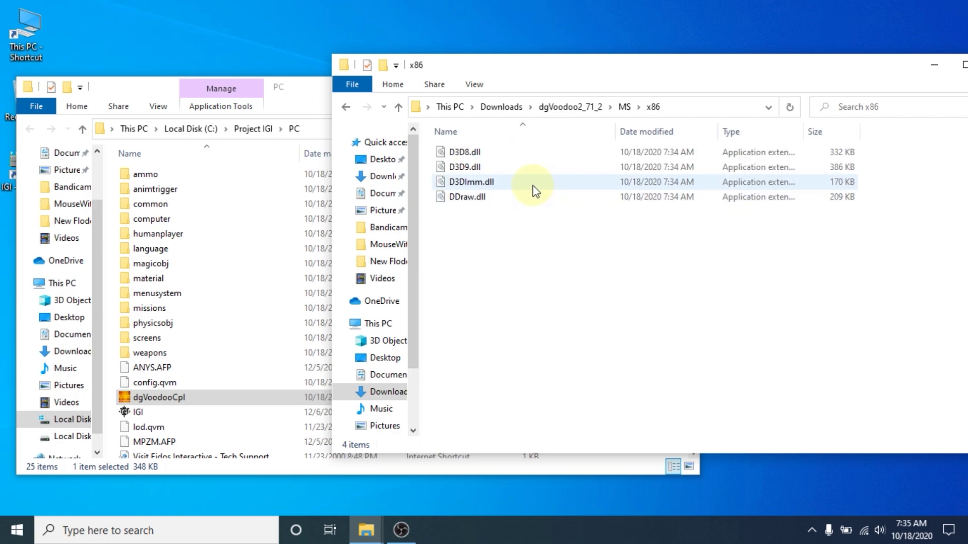
- Move D3D8, D3D9, D3DImm and DDraw DLLs into the PC folder, then return to dgVoodoo2_71_2
mouse_move(532, 177)
left_mouse_down()
mouse_move(534, 146)
mouse_move(252, 392)
mouse_move(258, 375)
left_mouse_up()
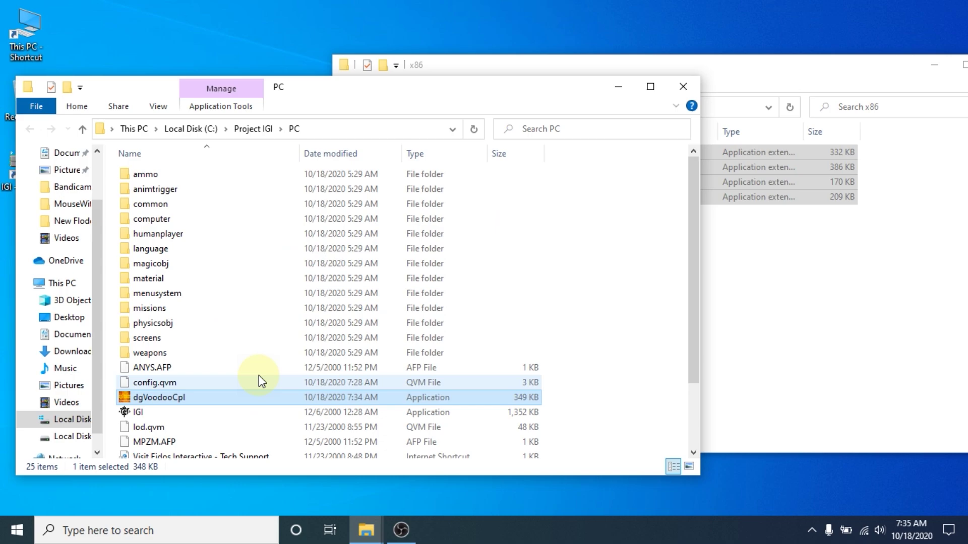
left_click(825, 269)
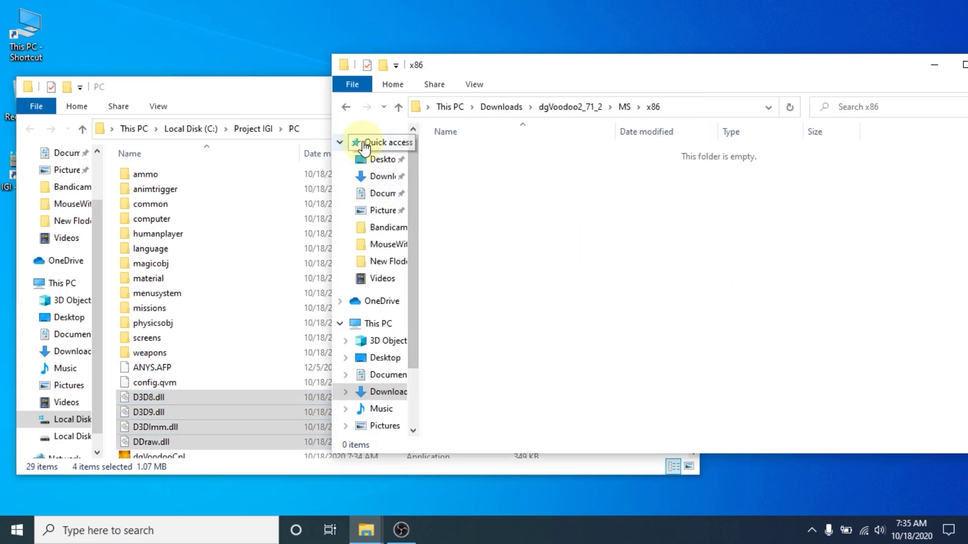
left_click(347, 108)
left_click(348, 108)
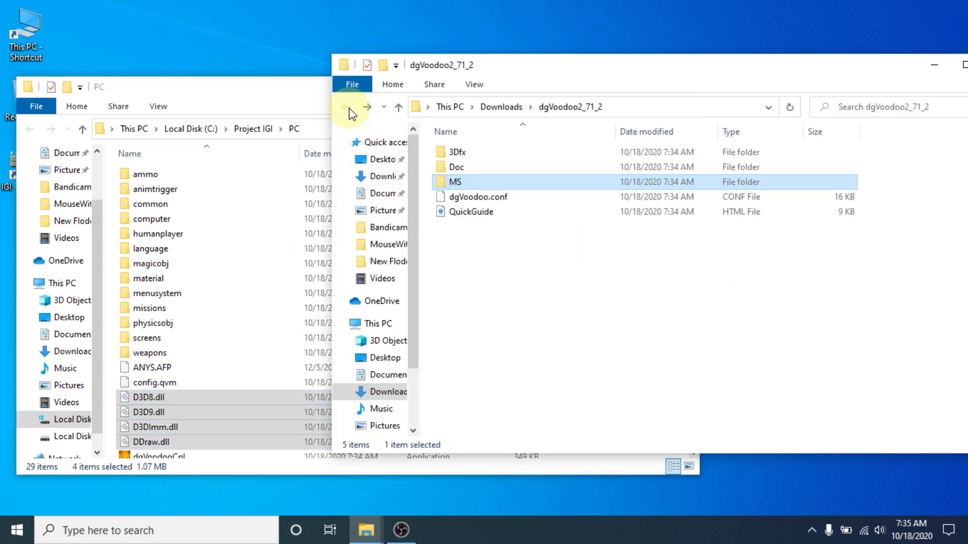
- Move Glide.dll, Glide2x.dll and Glide3x.dll from 3Dfx\x86 into the PC folder
double_click(518, 153)
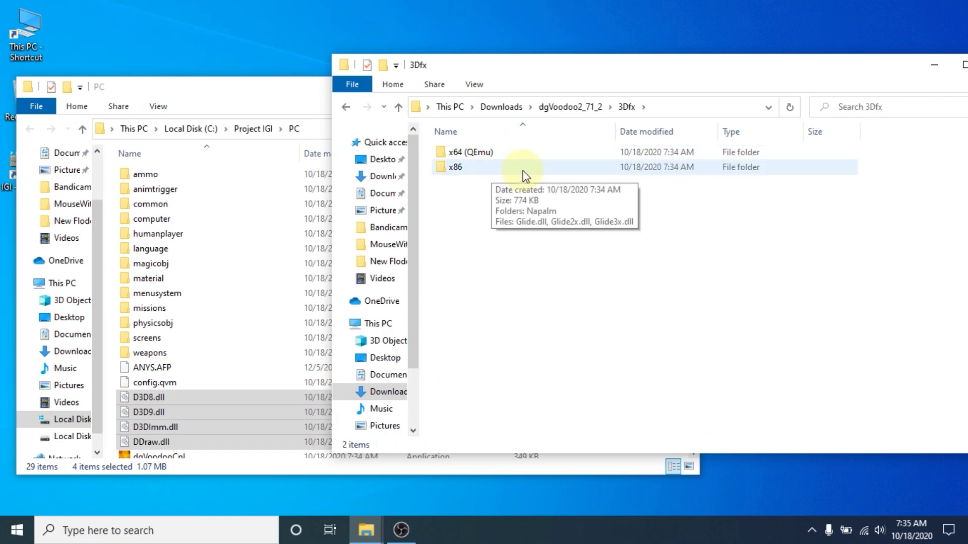
double_click(462, 168)
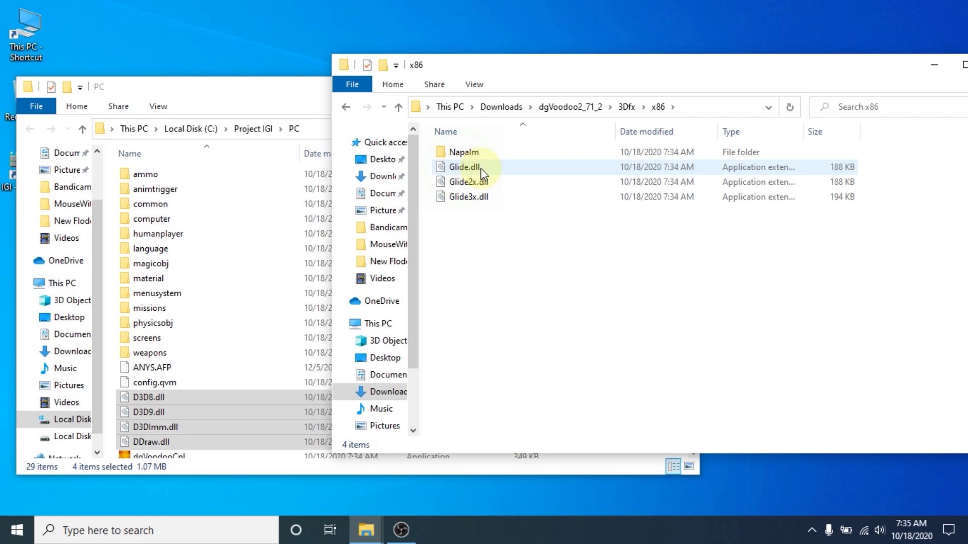
mouse_move(485, 191)
left_mouse_down()
mouse_move(487, 167)
mouse_move(253, 380)
left_mouse_up()
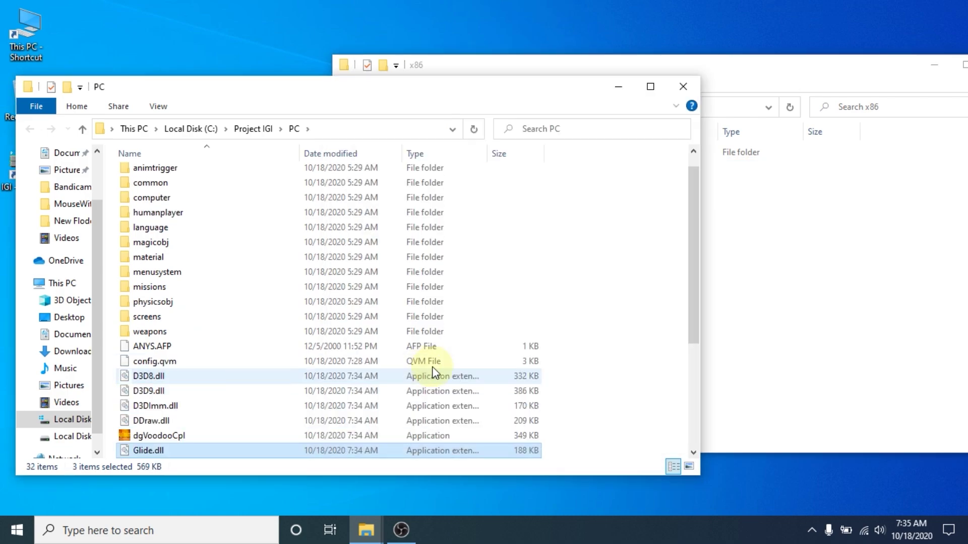
- Close the x86 download folder window
left_click_drag(843, 89, 799, 76)
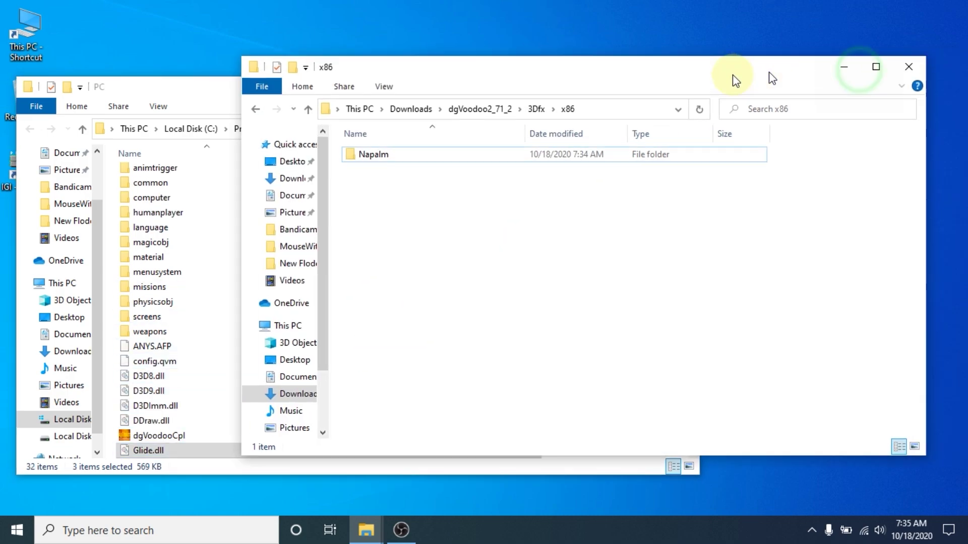
left_click(859, 69)
left_click_drag(557, 90, 592, 67)
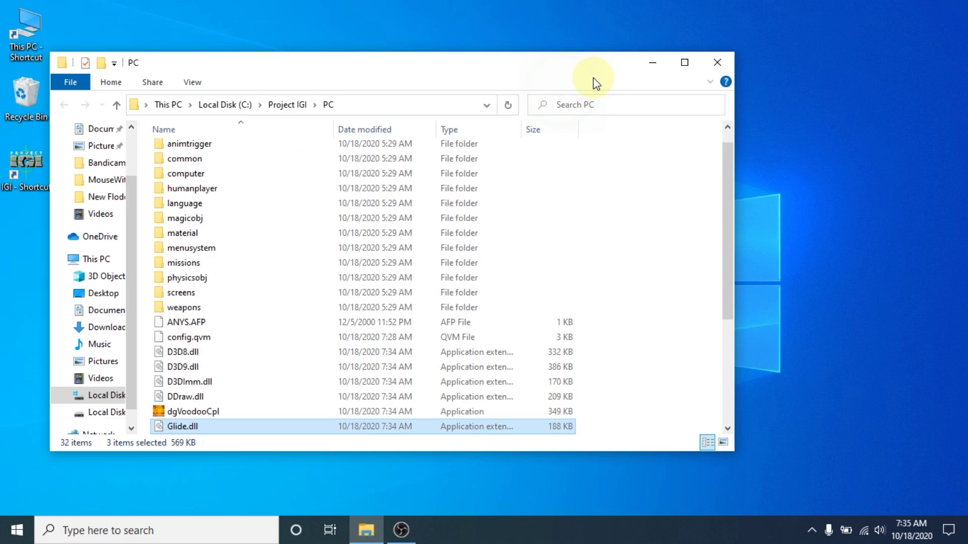
scroll(575, 227, "down", 2)
left_click(387, 324)
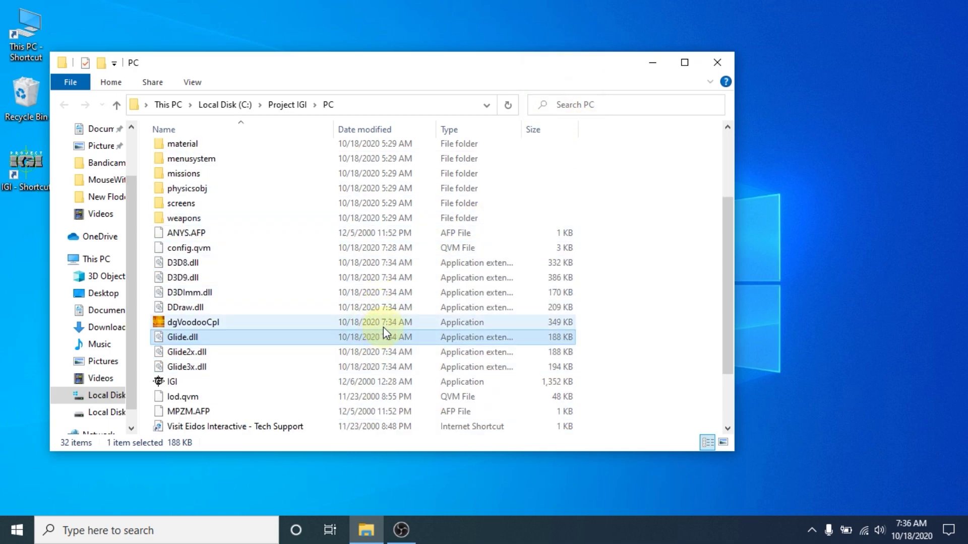
- In dgVoodooCpl's DirectX tab, set VRAM to 2048 MB, disable the watermark, and apply
double_click(389, 327)
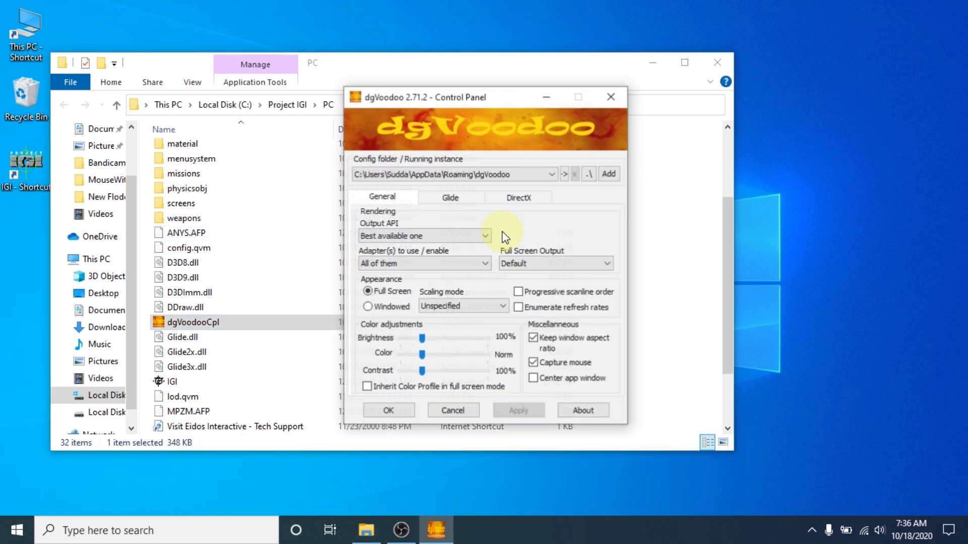
left_click(531, 202)
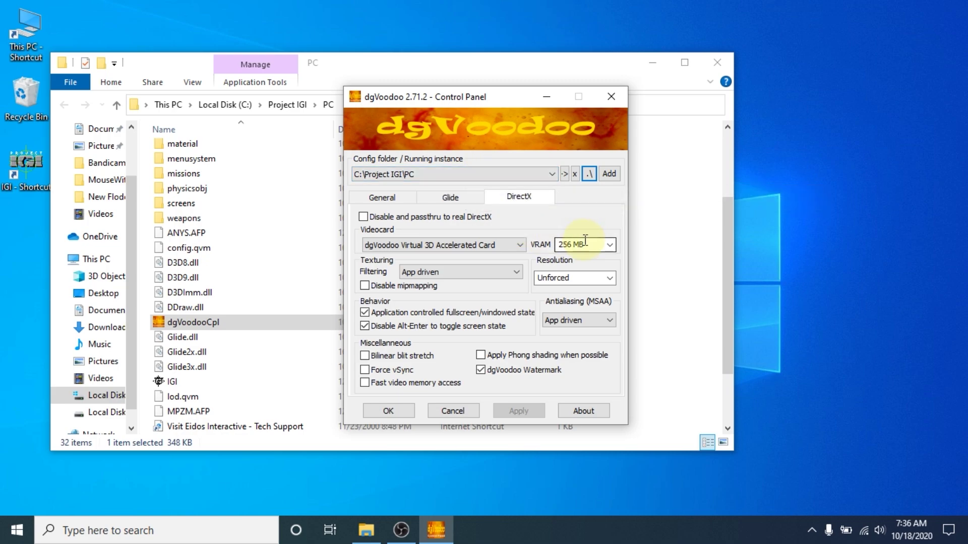
left_click(610, 245)
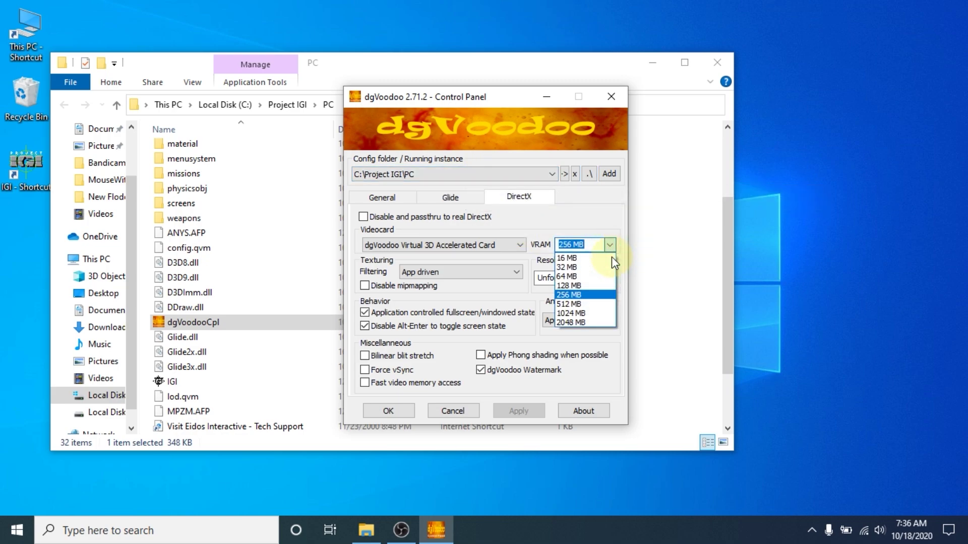
left_click(586, 323)
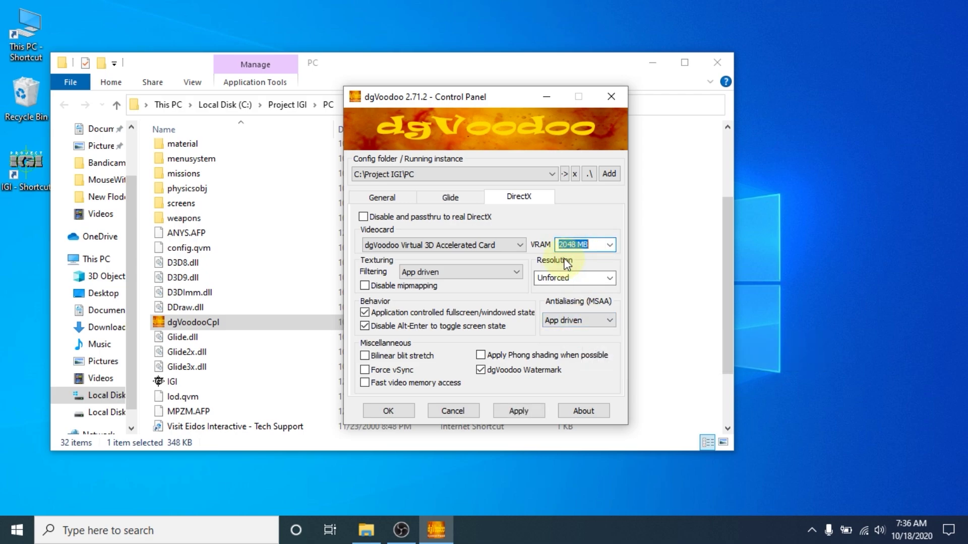
left_click(481, 370)
left_click(522, 409)
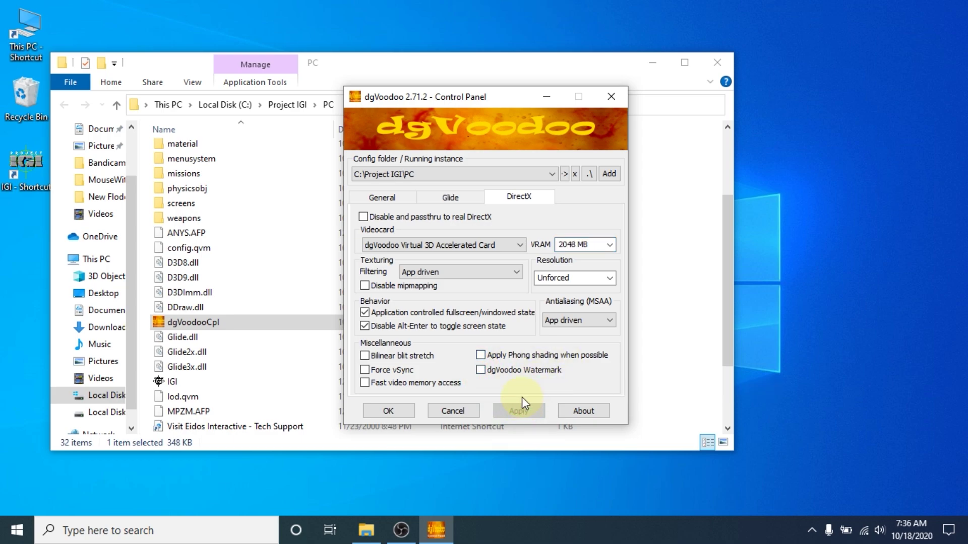
left_click(399, 411)
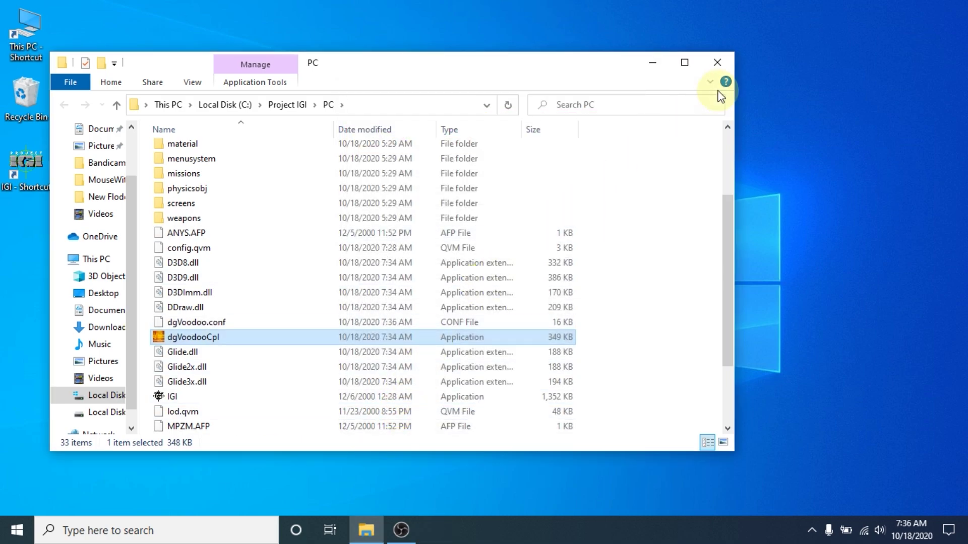
- Close the Project IGI folder window and launch IGI from its desktop shortcut
left_click(719, 63)
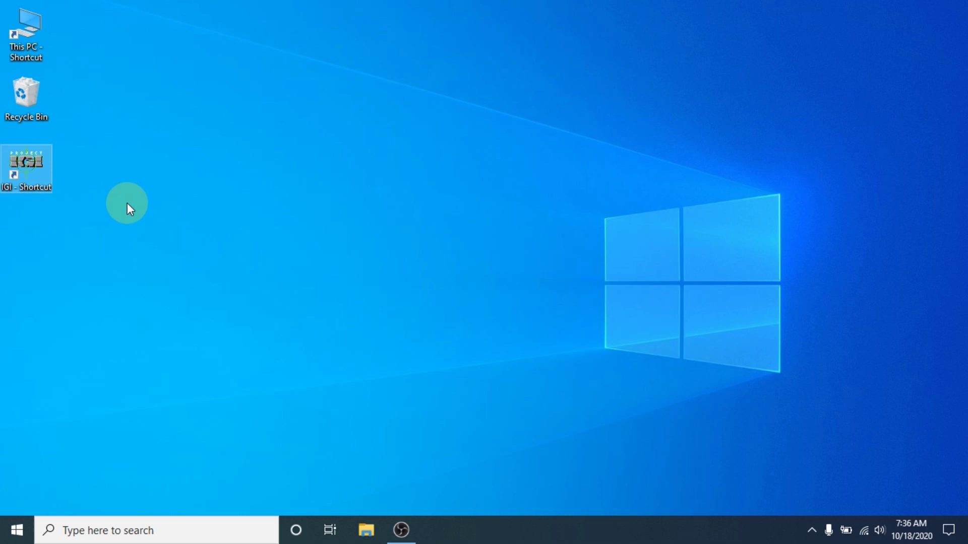
double_click(32, 163)
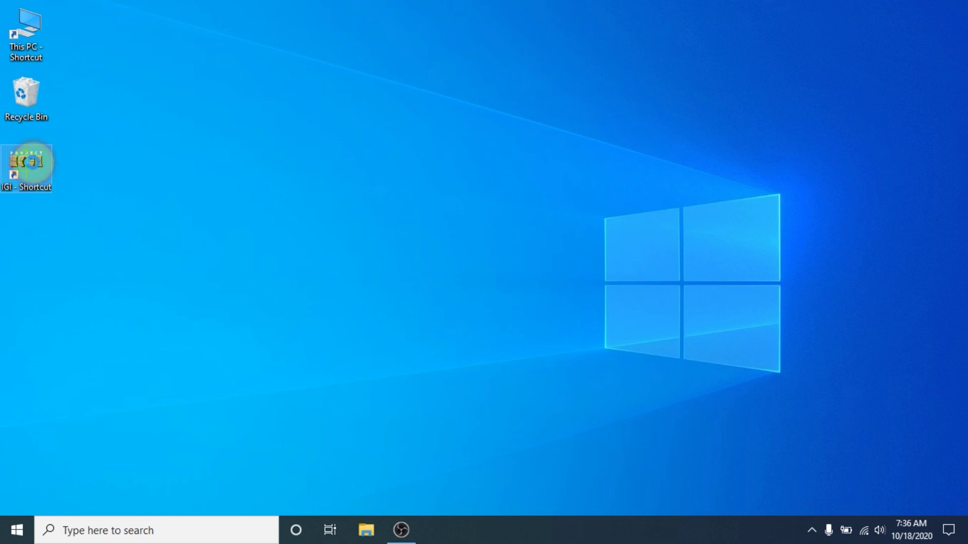